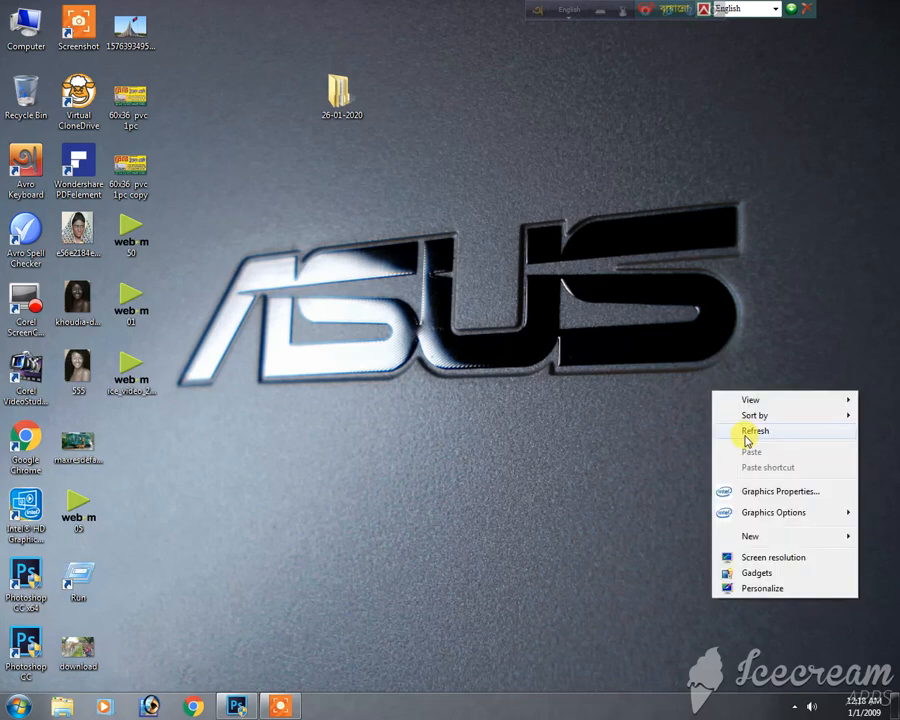
Switch from the desktop to Photoshop and close both open portrait documents without saving their changes
{"action": "left_click", "coordinate": [746, 430]}
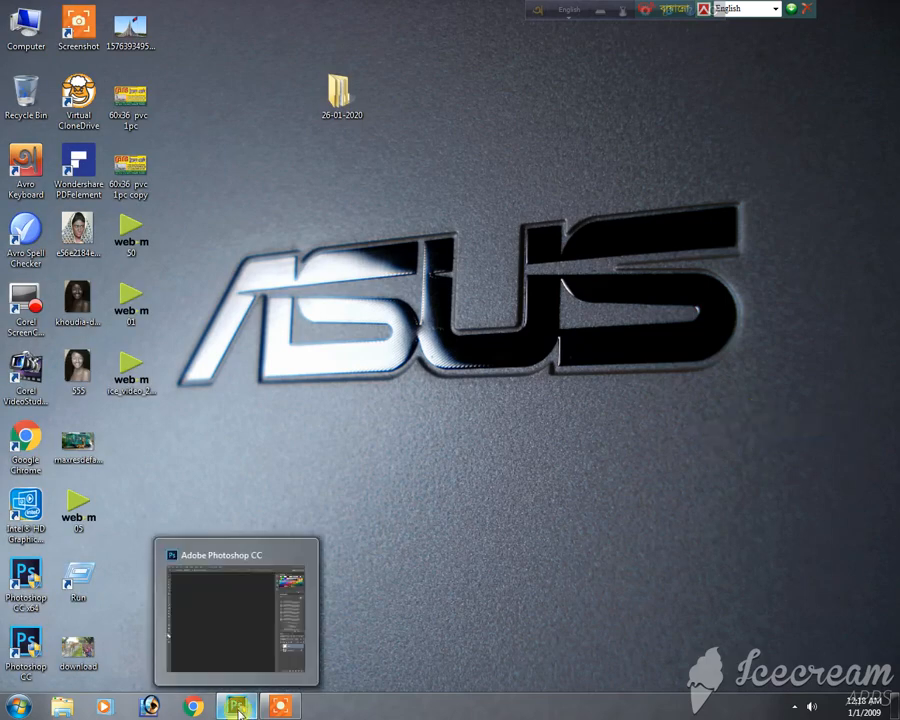
{"action": "left_click", "coordinate": [240, 710]}
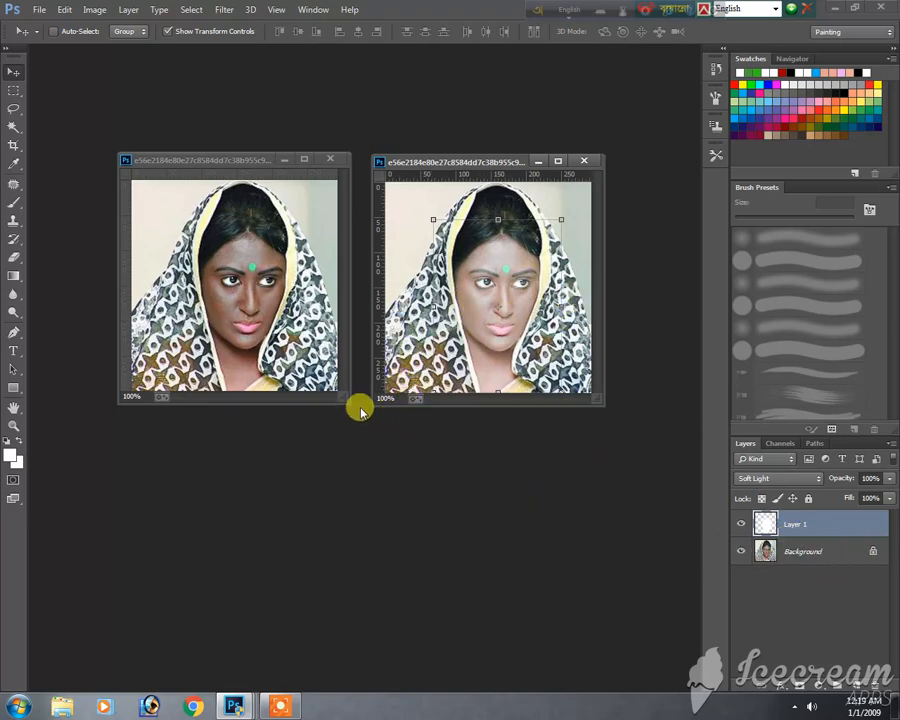
{"action": "left_click", "coordinate": [584, 161]}
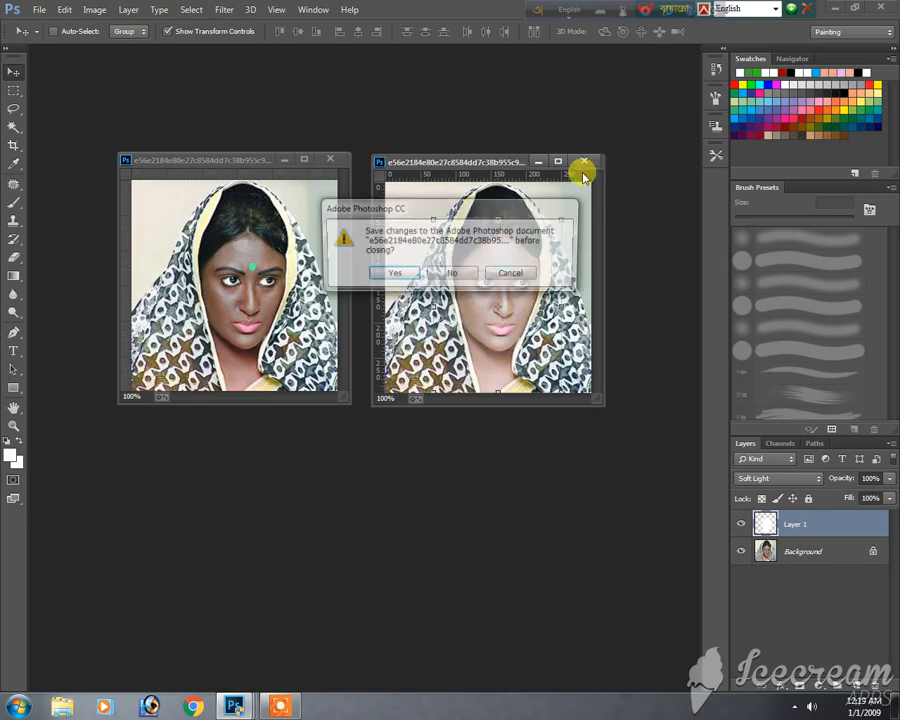
{"action": "left_click", "coordinate": [458, 276]}
{"action": "left_click", "coordinate": [331, 159]}
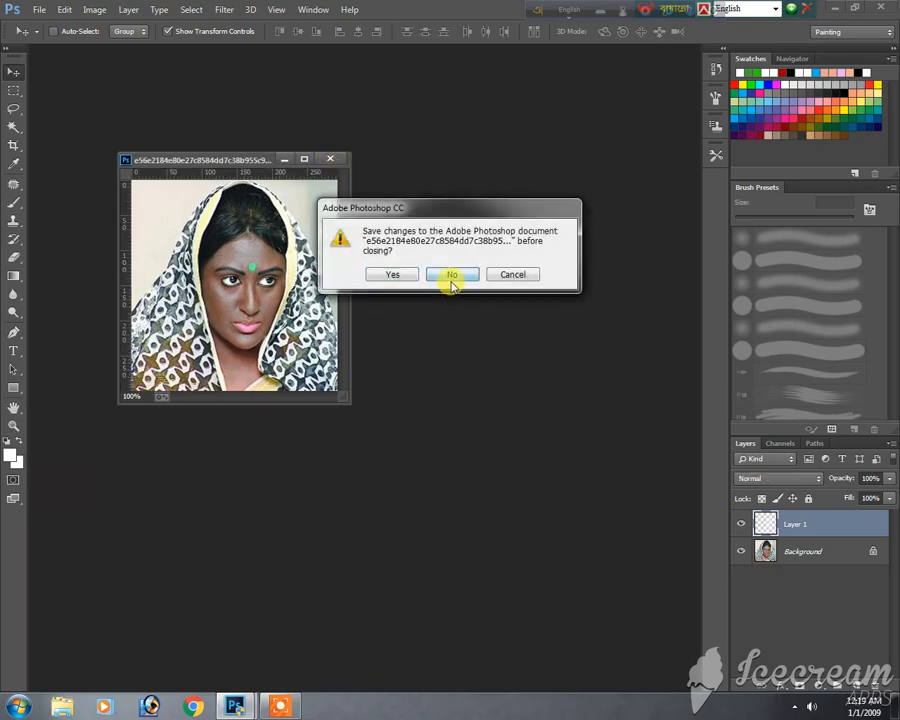
{"action": "left_click", "coordinate": [452, 276]}
Open the headscarf portrait e56e2184e80e27c8584dd7c38b955c92 from the Desktop
{"action": "left_click", "coordinate": [39, 9]}
{"action": "left_click", "coordinate": [48, 38]}
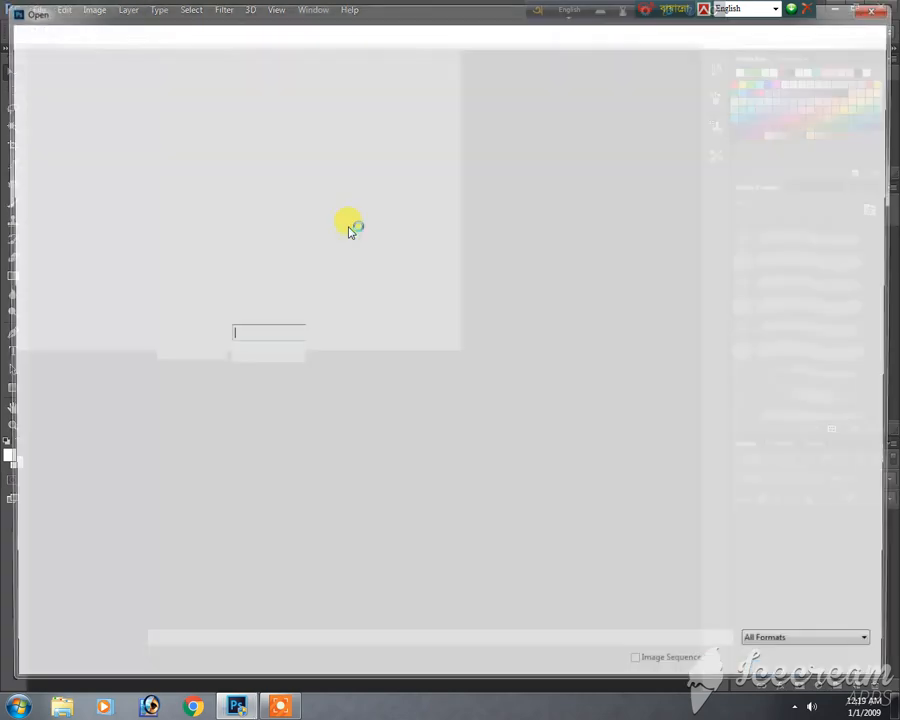
{"action": "left_click", "coordinate": [470, 312]}
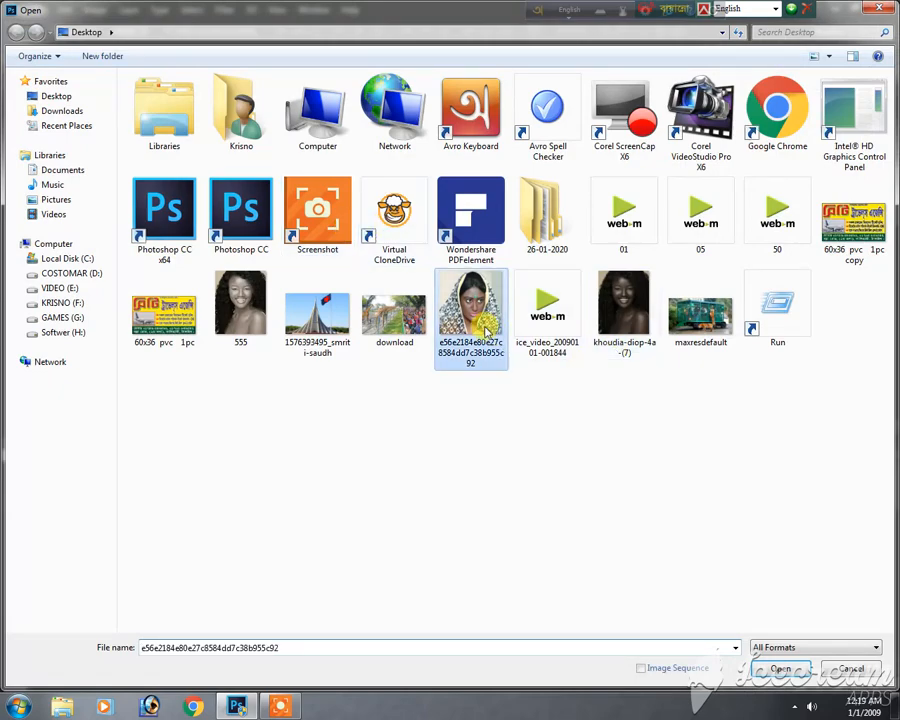
{"action": "left_click", "coordinate": [780, 669]}
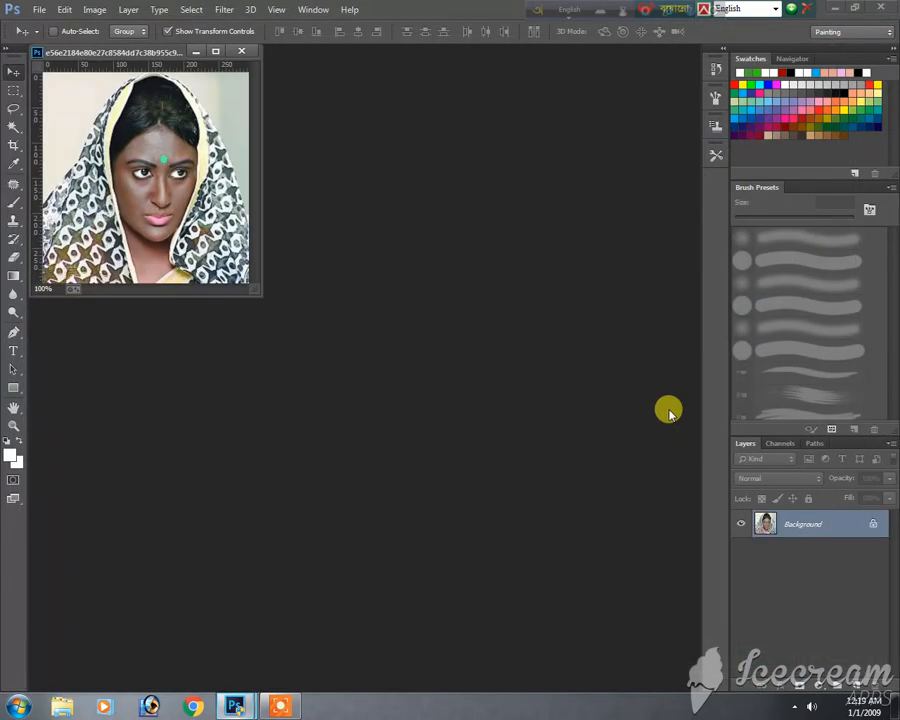
{"action": "left_click", "coordinate": [216, 52]}
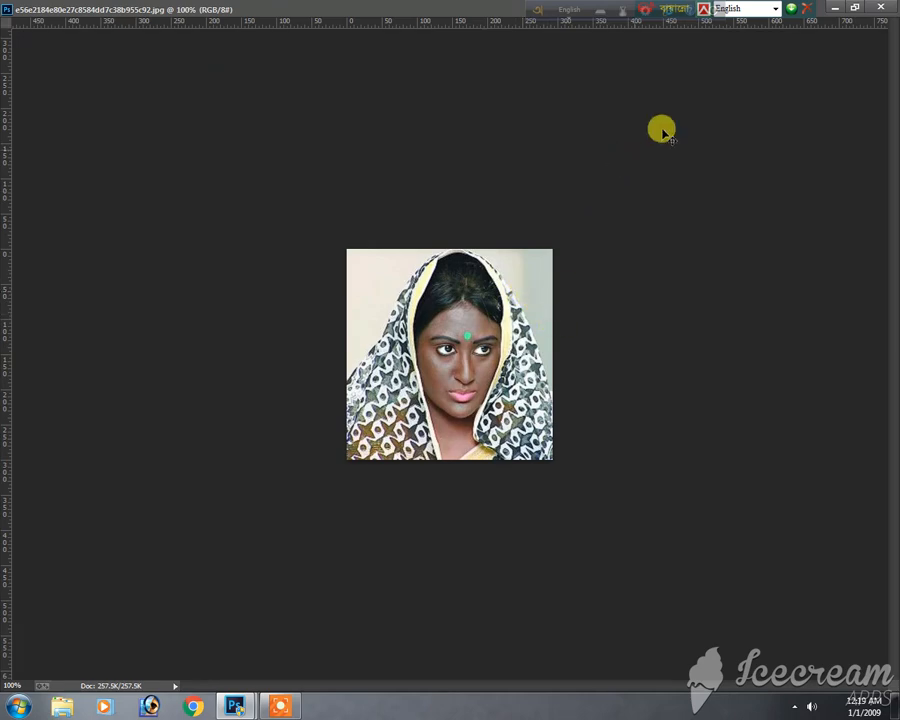
{"action": "left_click", "coordinate": [855, 8]}
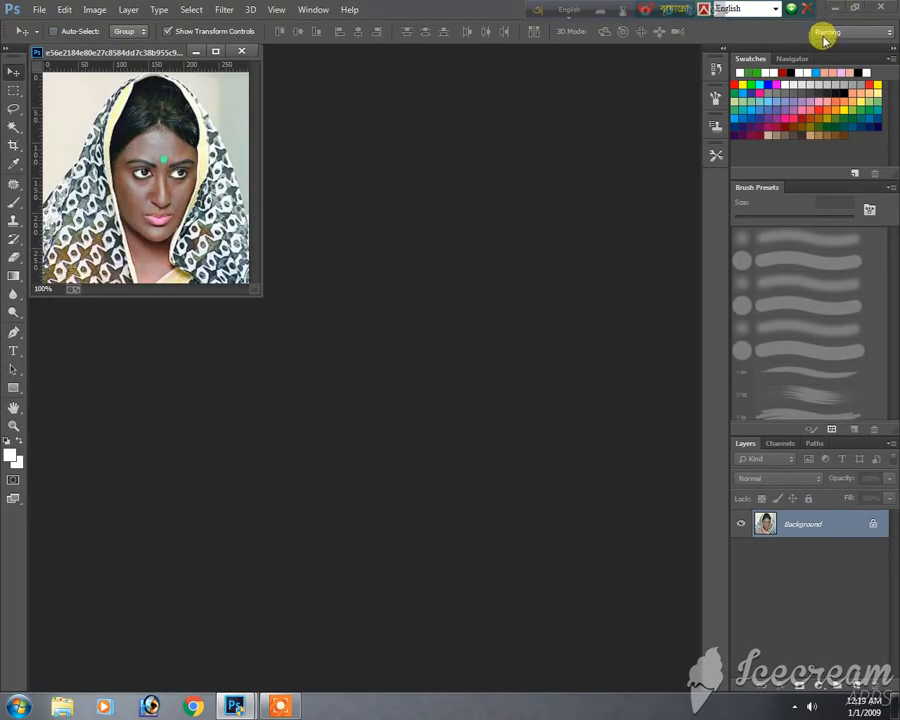
{"action": "left_click", "coordinate": [280, 709]}
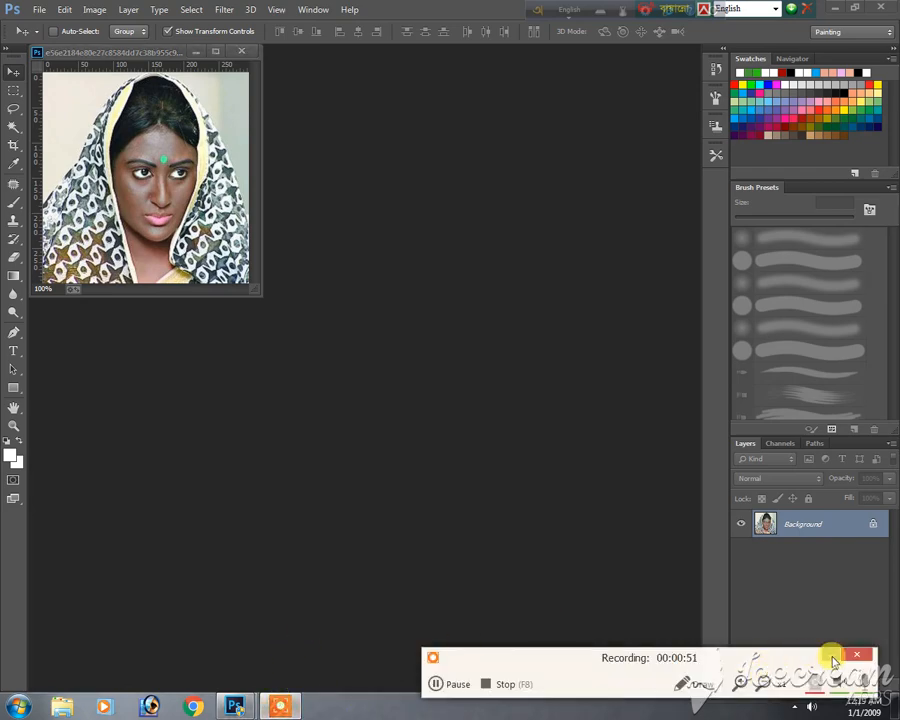
{"action": "left_click", "coordinate": [833, 658]}
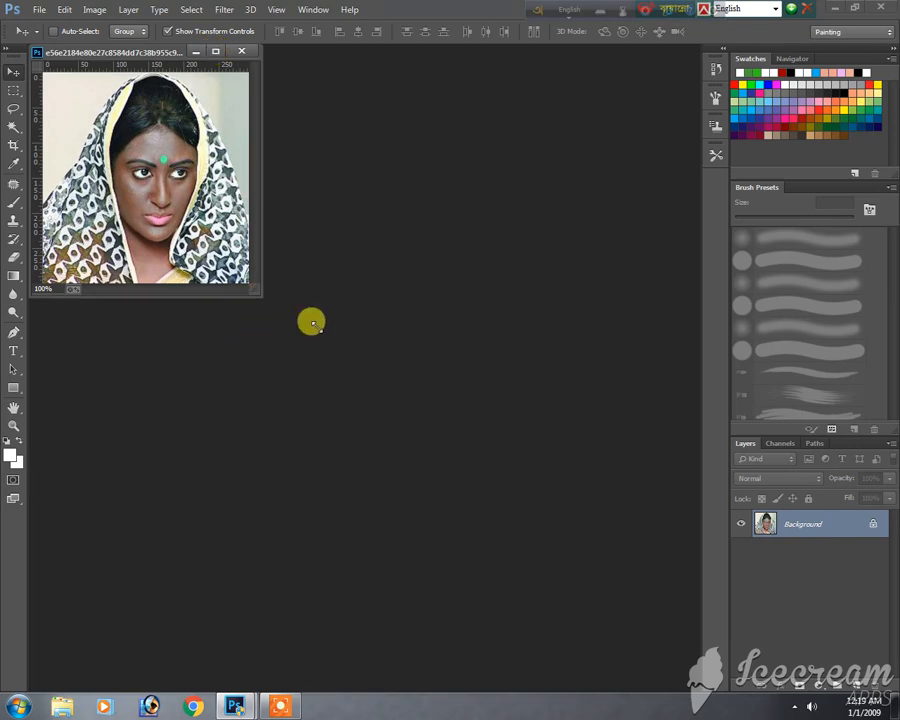
Enlarge the portrait's document window, add a new empty layer above the Background, and reposition the window in the workspace
{"action": "left_click_drag", "start_coordinate": [311, 322], "coordinate": [530, 515]}
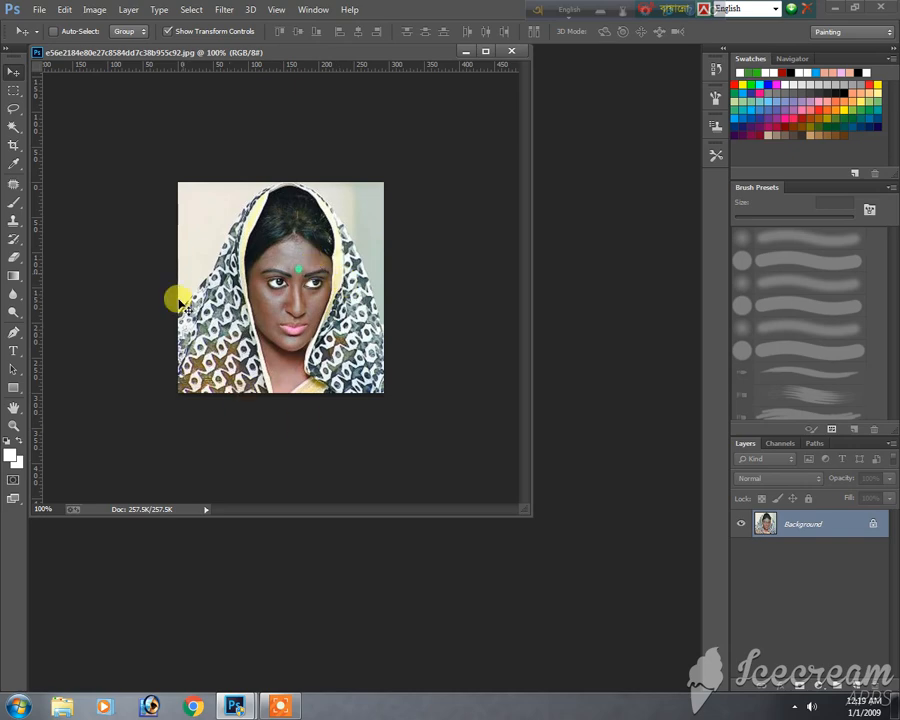
{"action": "left_click", "coordinate": [850, 686]}
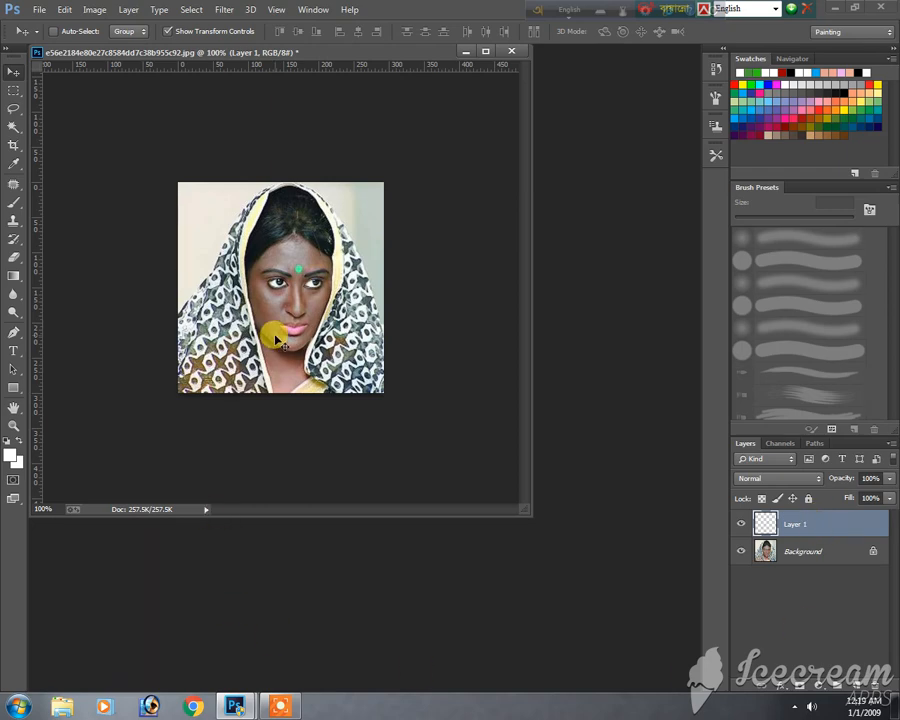
{"action": "left_click_drag", "start_coordinate": [306, 52], "coordinate": [348, 79]}
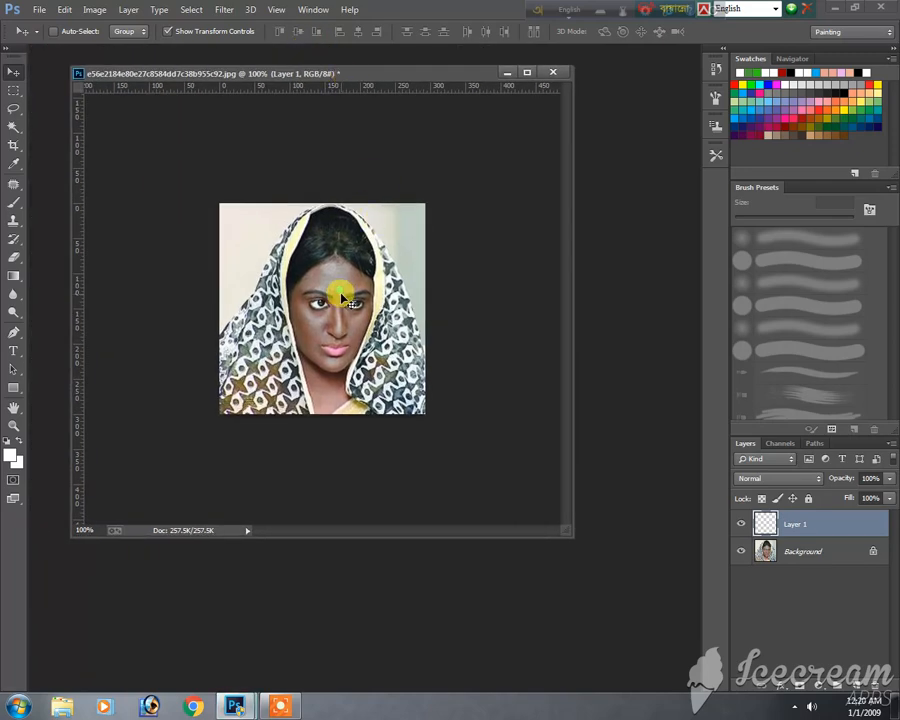
Try a green foreground colour, 38ca20, together with a dark olive background colour
{"action": "left_click", "coordinate": [12, 458]}
{"action": "left_click", "coordinate": [605, 222]}
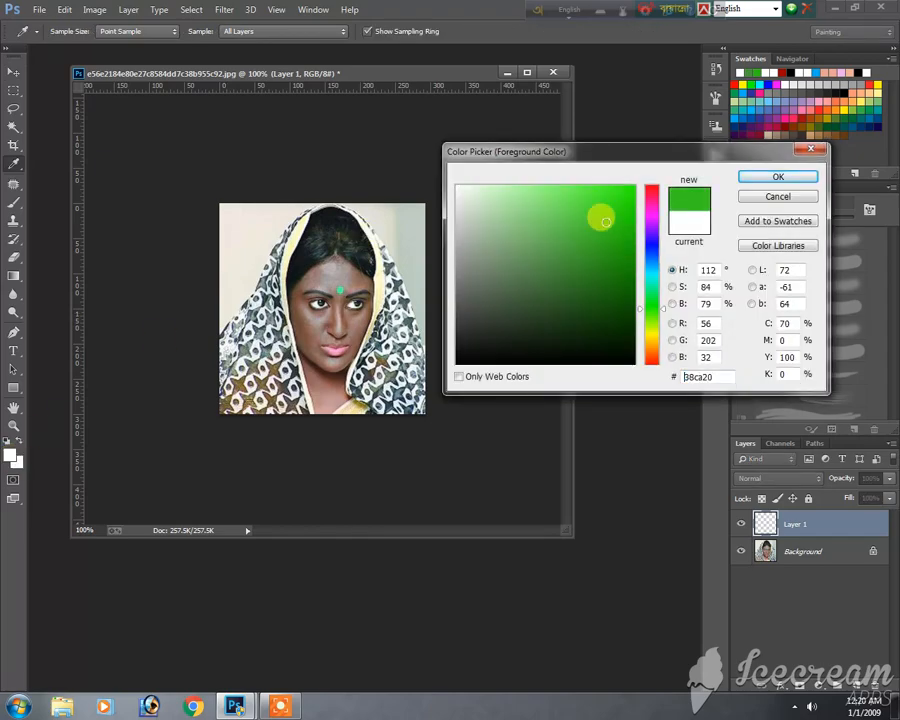
{"action": "left_click", "coordinate": [775, 178]}
{"action": "key", "text": "v"}
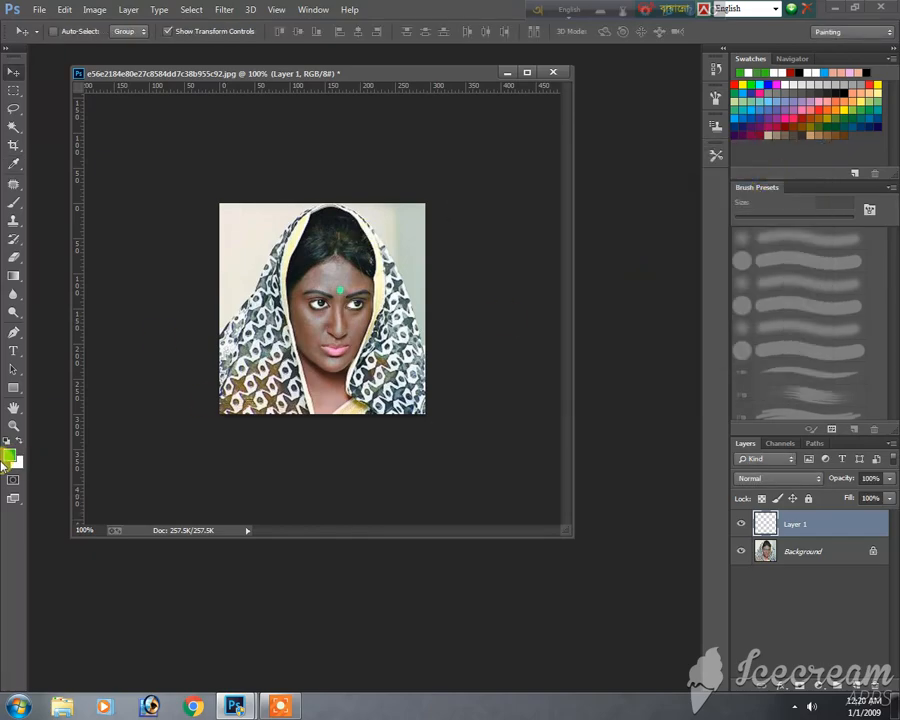
{"action": "left_click", "coordinate": [17, 465]}
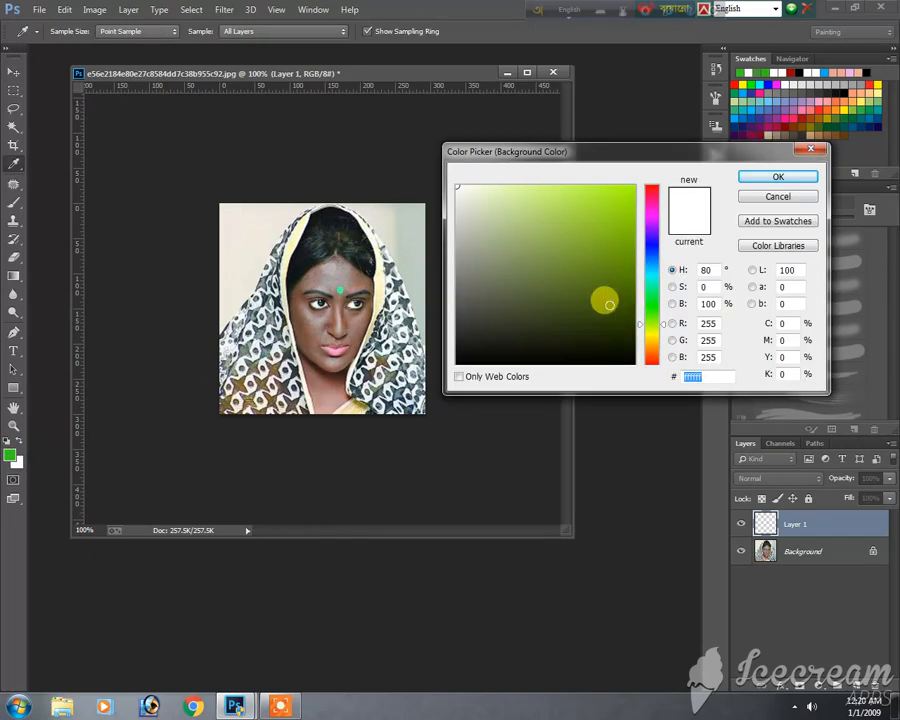
{"action": "left_click", "coordinate": [609, 305]}
{"action": "key", "text": "Return"}
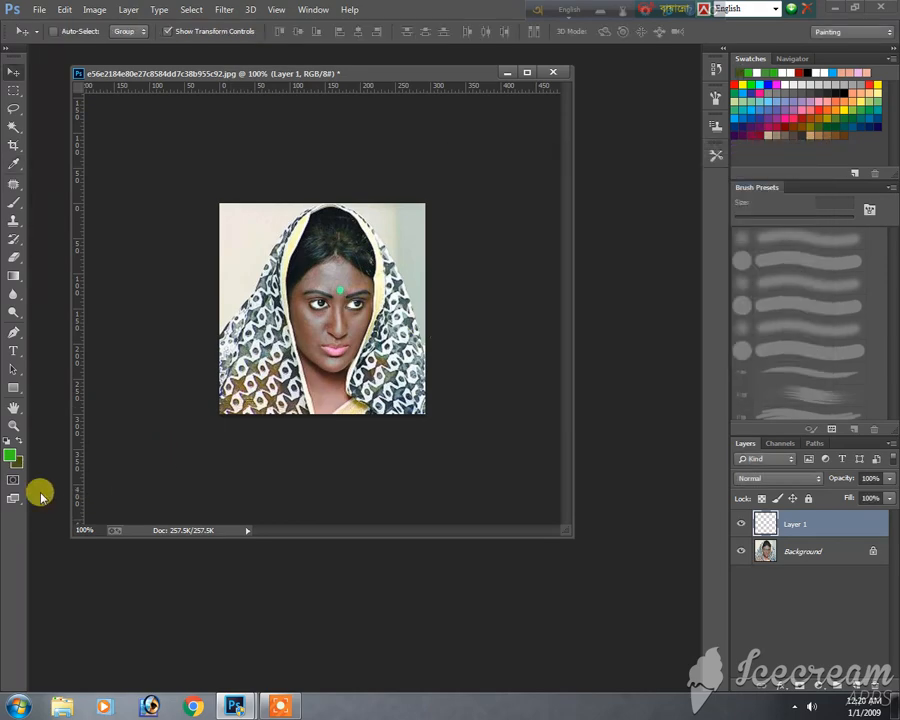
Set both the background and the foreground colour to white, ffffff
{"action": "key", "text": "i"}
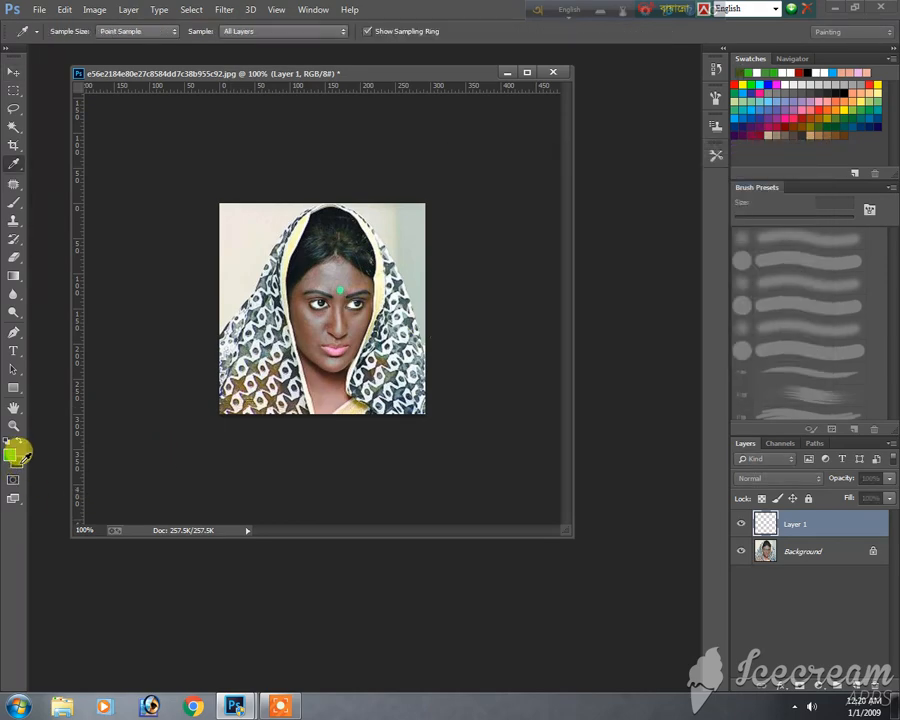
{"action": "left_click", "coordinate": [17, 462]}
{"action": "left_click", "coordinate": [524, 202]}
{"action": "left_click", "coordinate": [457, 187]}
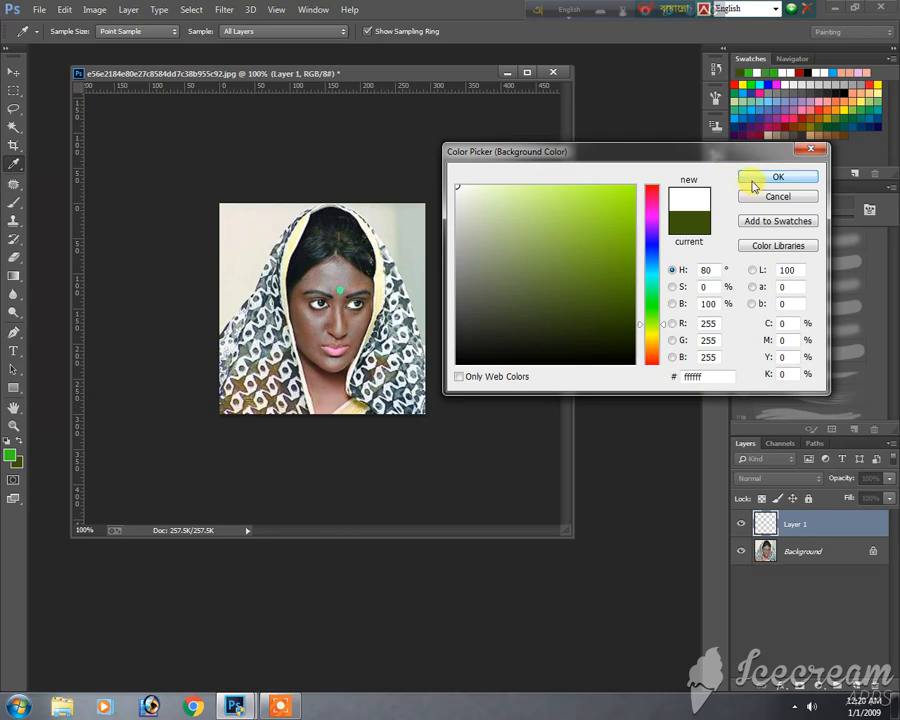
{"action": "key", "text": "Return"}
{"action": "left_click", "coordinate": [12, 455]}
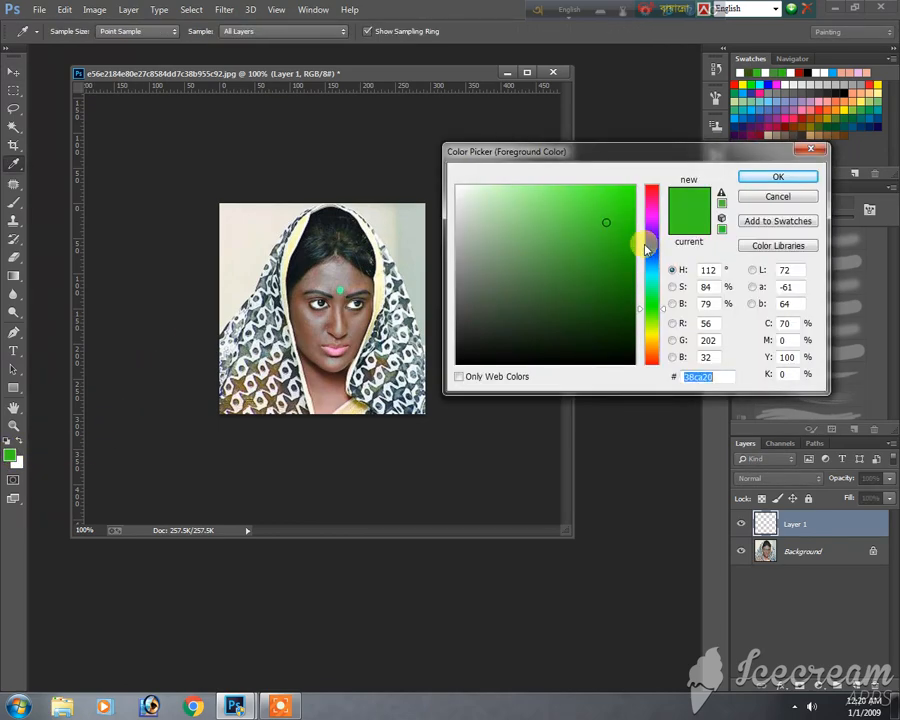
{"action": "left_click", "coordinate": [457, 187]}
{"action": "left_click", "coordinate": [774, 177]}
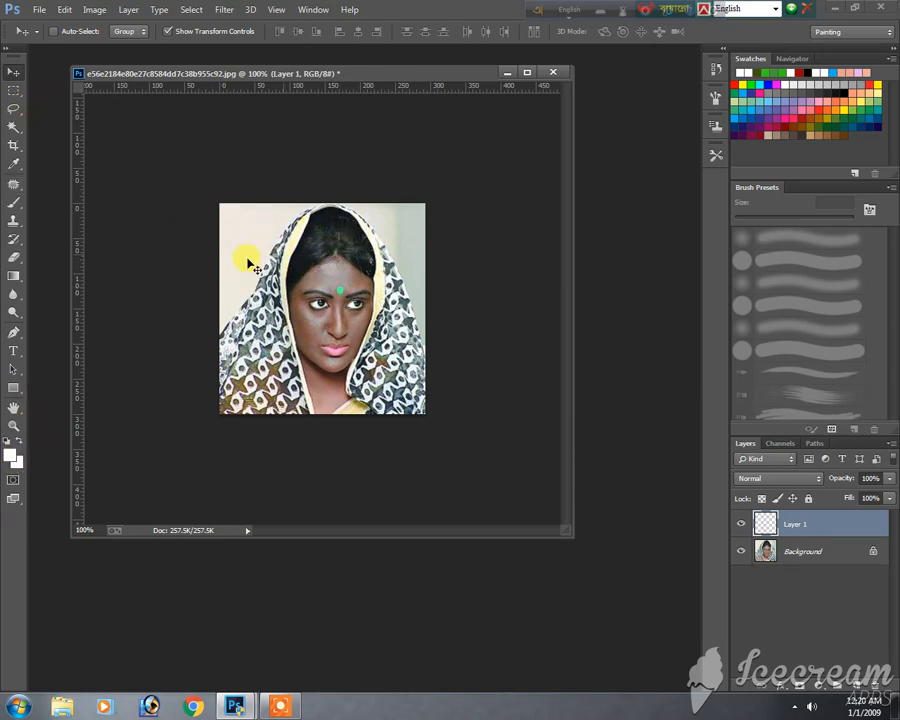
Choose the Brush tool with the soft round tip at 70 px and set its hardness to about 19%
{"action": "left_click", "coordinate": [15, 207]}
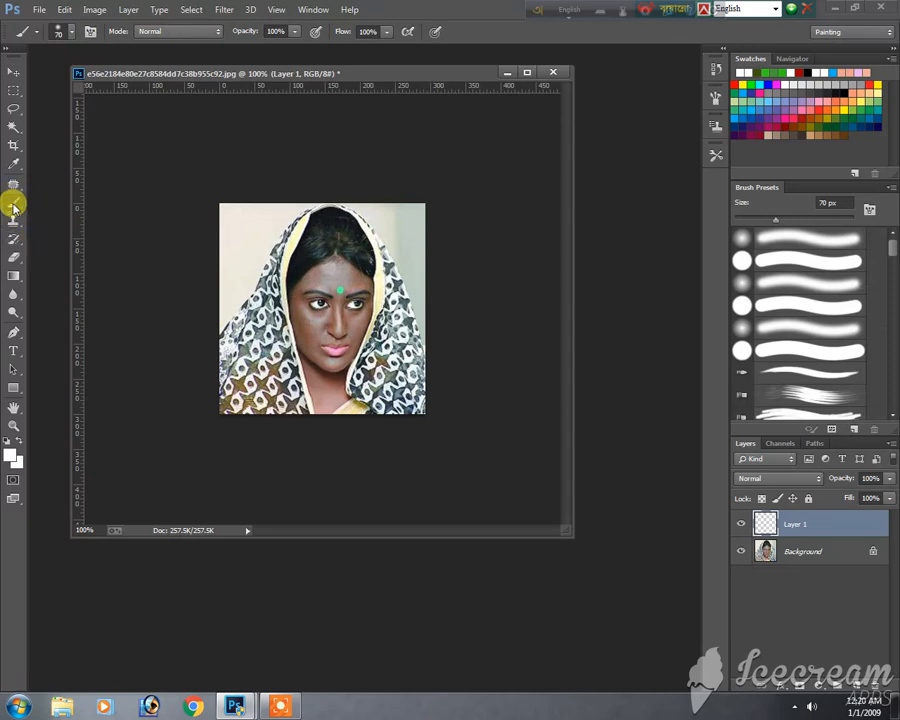
{"action": "left_click", "coordinate": [71, 33]}
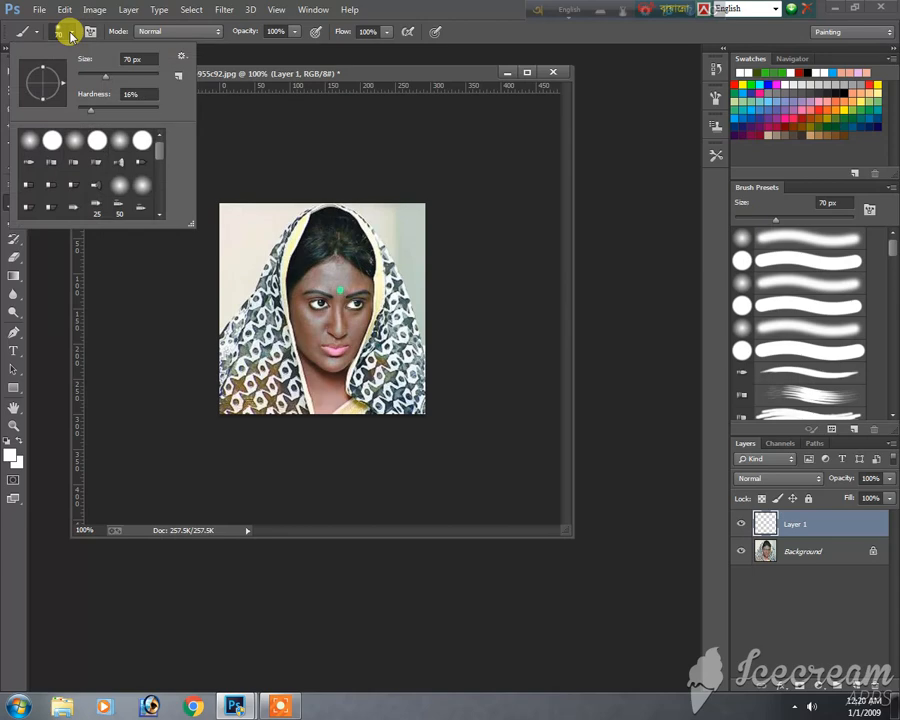
{"action": "left_click", "coordinate": [25, 142]}
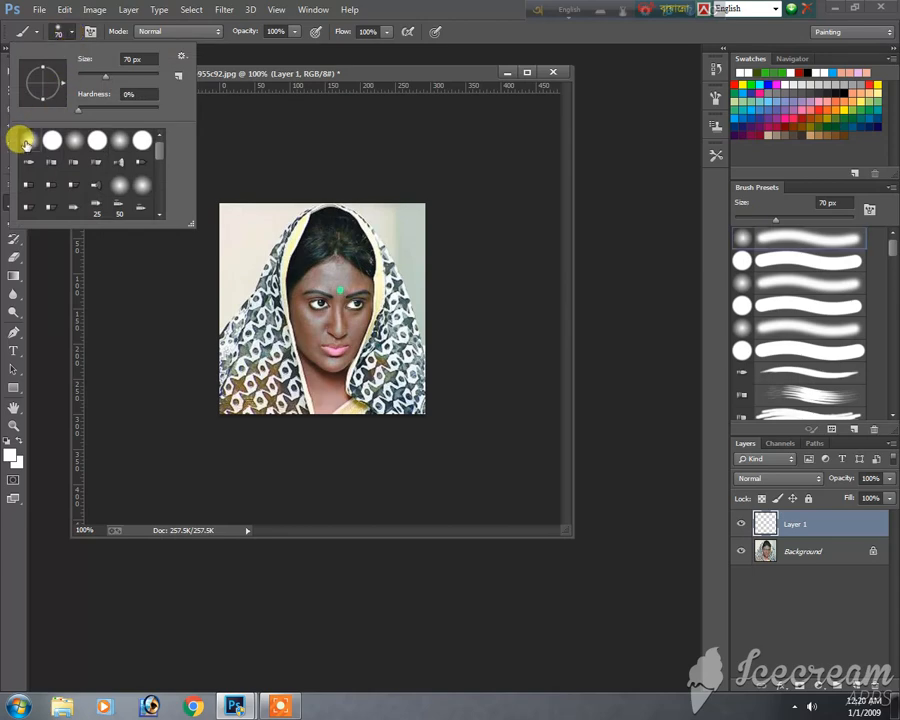
{"action": "left_click", "coordinate": [87, 114]}
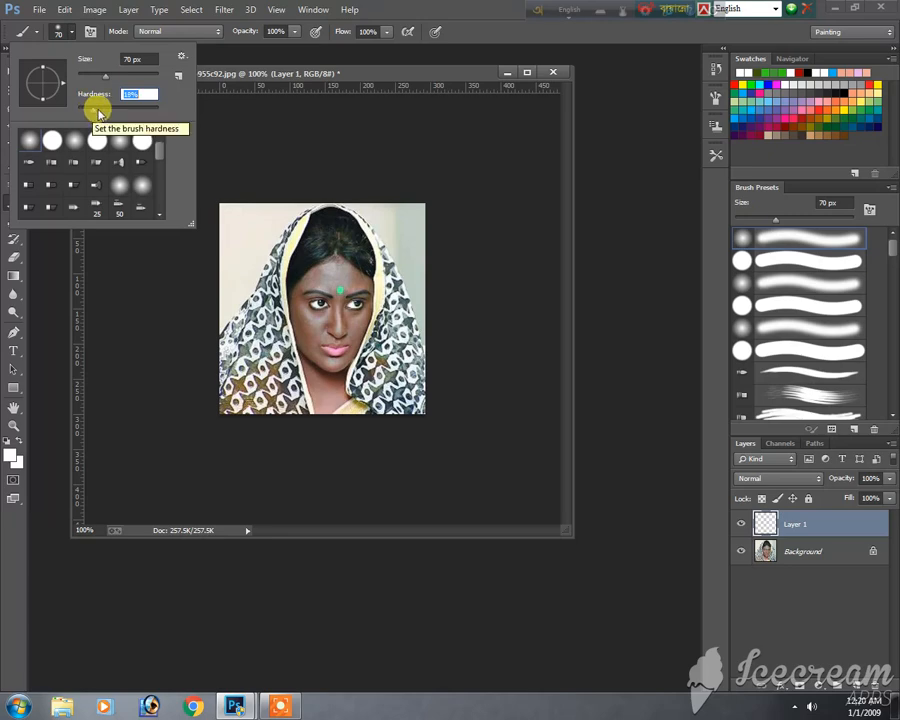
{"action": "left_click", "coordinate": [262, 51]}
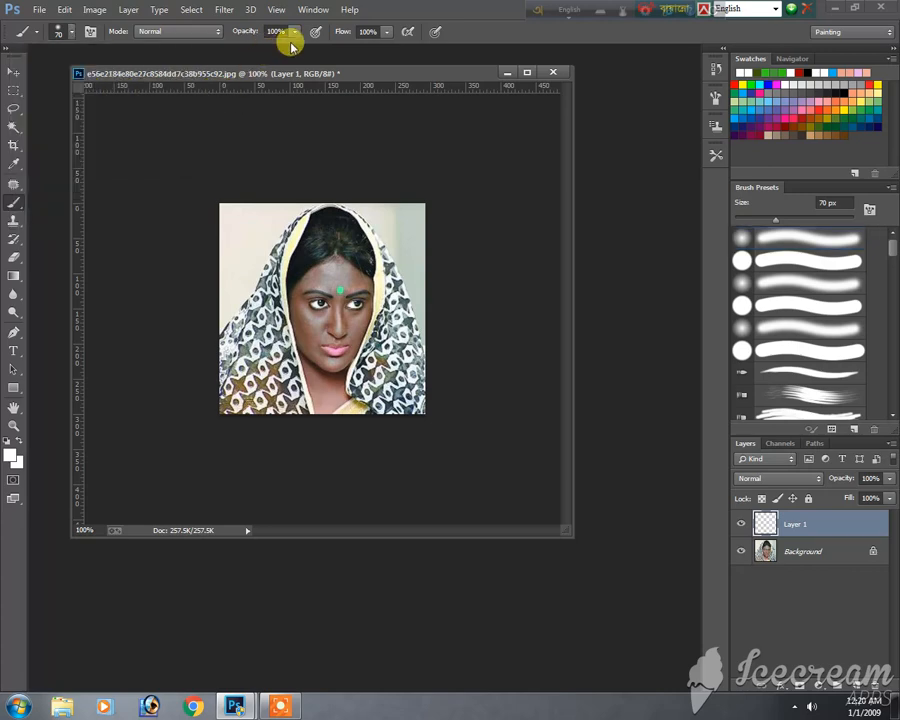
Try lower opacity and flow values for the brush, then return both to 100%
{"action": "left_click", "coordinate": [295, 32]}
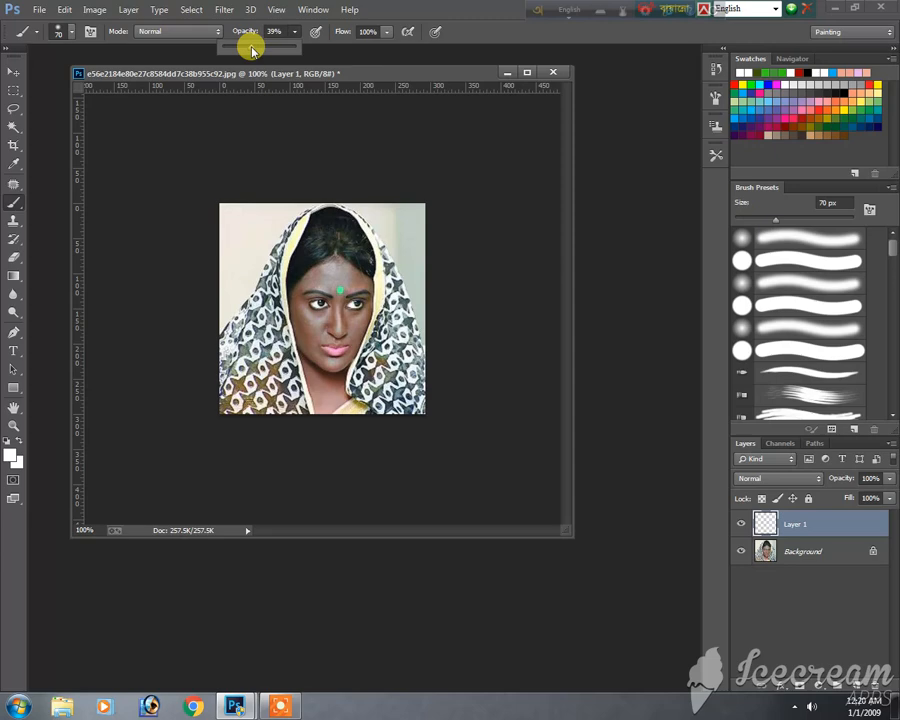
{"action": "left_click_drag", "start_coordinate": [252, 50], "coordinate": [354, 44]}
{"action": "left_click", "coordinate": [388, 34]}
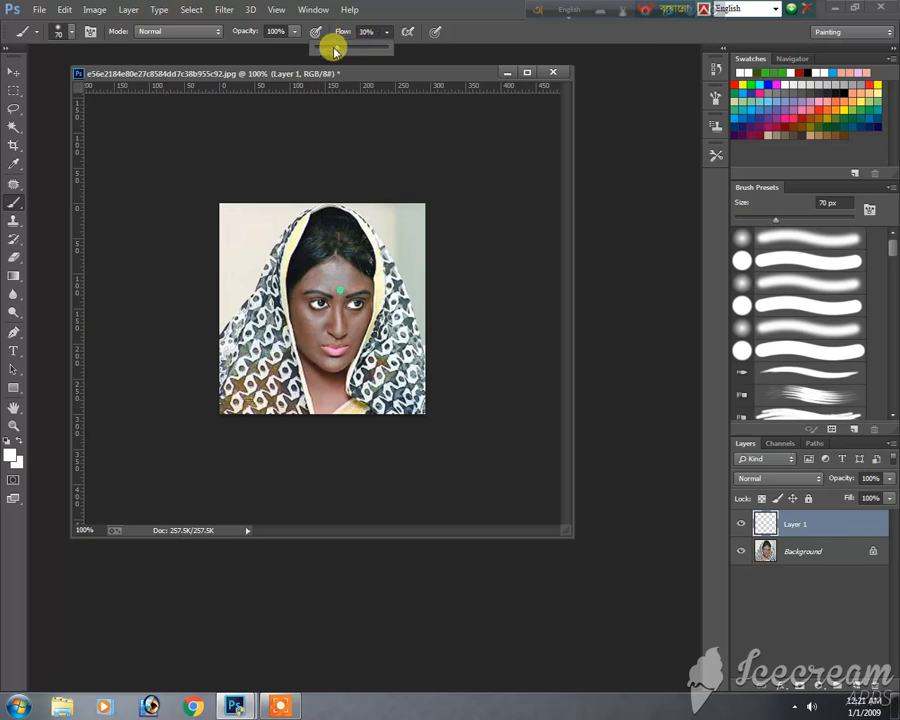
{"action": "left_click_drag", "start_coordinate": [326, 48], "coordinate": [450, 42]}
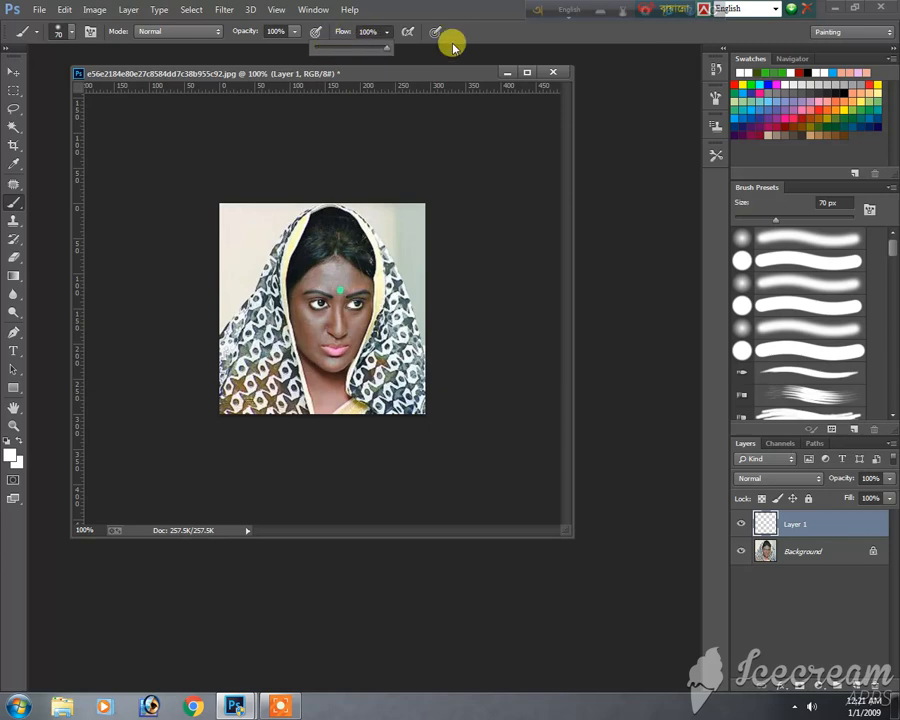
Maximize the document window, paint the whole face and neck white on Layer 1 with a 45 px soft brush, and restore the window
{"action": "double_click", "coordinate": [376, 73]}
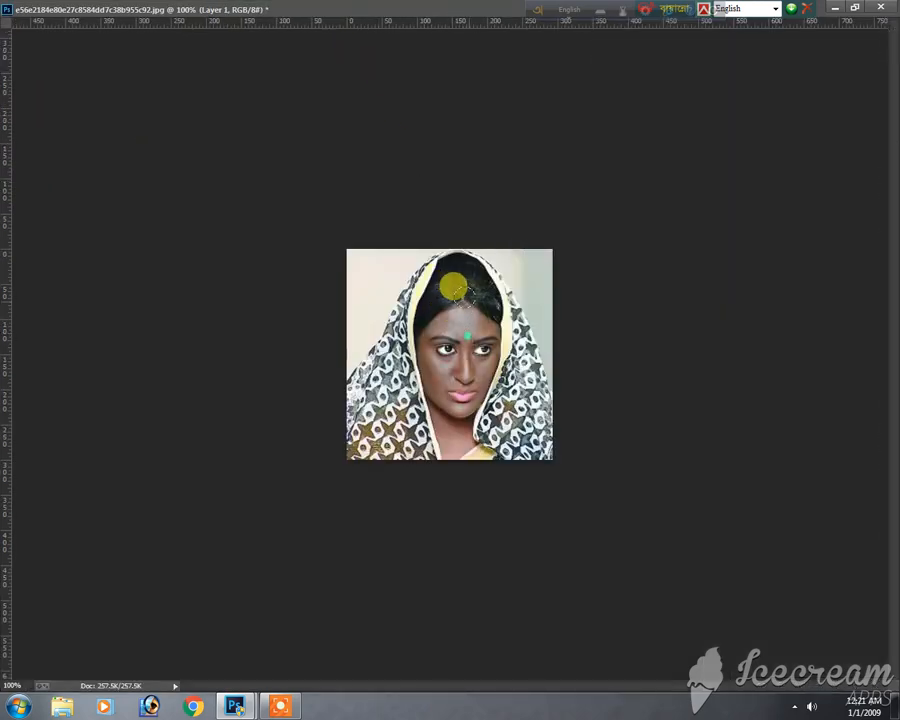
{"action": "mouse_move", "coordinate": [457, 309]}
{"action": "left_mouse_down"}
{"action": "mouse_move", "coordinate": [427, 381]}
{"action": "mouse_move", "coordinate": [448, 448]}
{"action": "mouse_move", "coordinate": [473, 398]}
{"action": "mouse_move", "coordinate": [488, 332]}
{"action": "mouse_move", "coordinate": [466, 317]}
{"action": "mouse_move", "coordinate": [466, 387]}
{"action": "mouse_move", "coordinate": [456, 405]}
{"action": "mouse_move", "coordinate": [450, 328]}
{"action": "mouse_move", "coordinate": [451, 422]}
{"action": "mouse_move", "coordinate": [435, 339]}
{"action": "mouse_move", "coordinate": [482, 357]}
{"action": "left_mouse_up"}
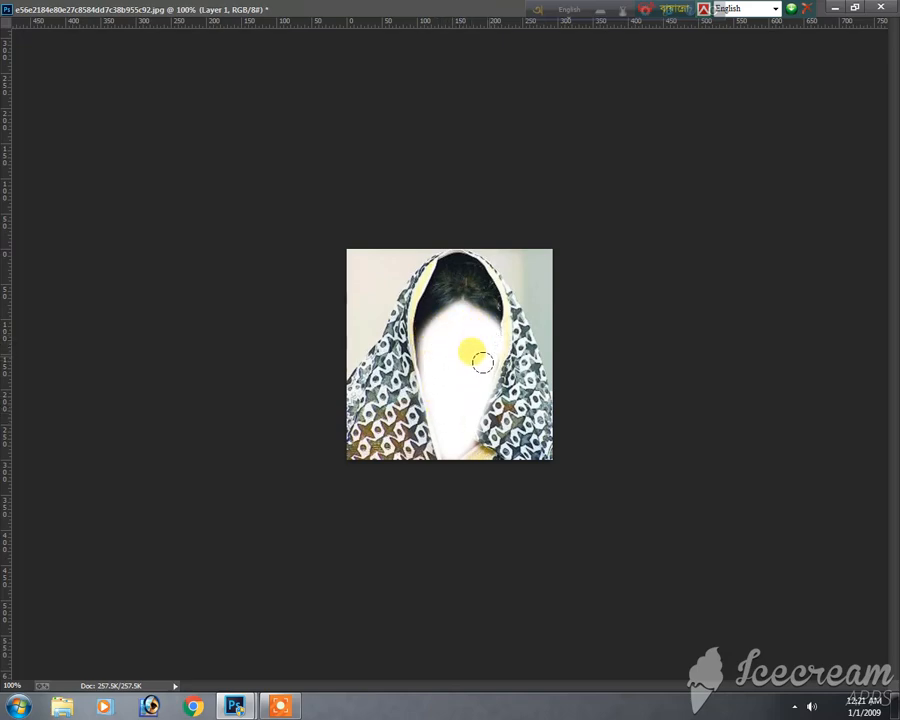
{"action": "left_click", "coordinate": [858, 10]}
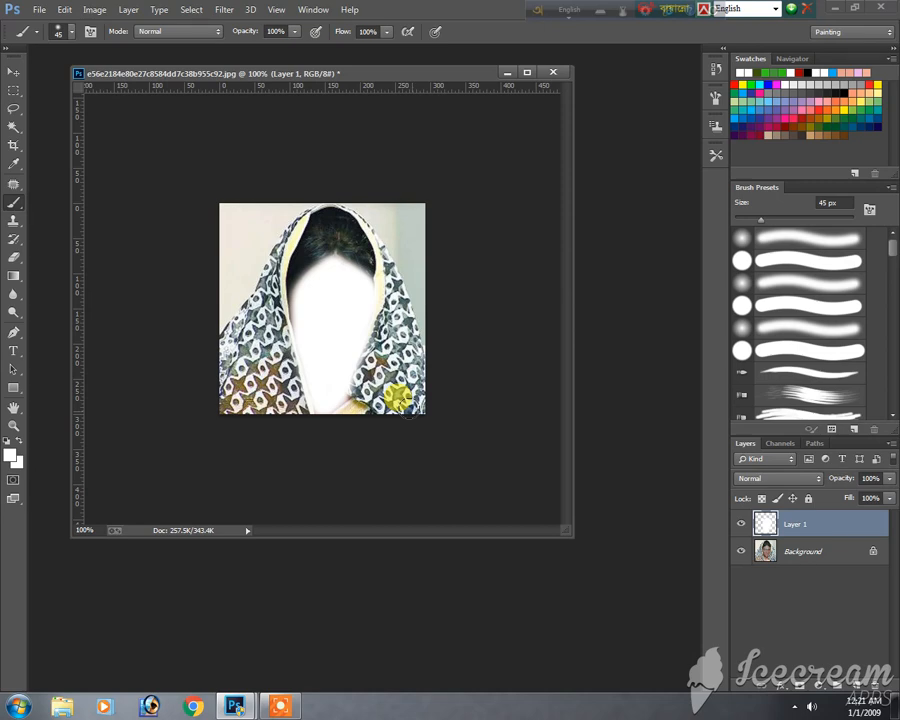
{"action": "left_click_drag", "start_coordinate": [407, 411], "coordinate": [428, 402]}
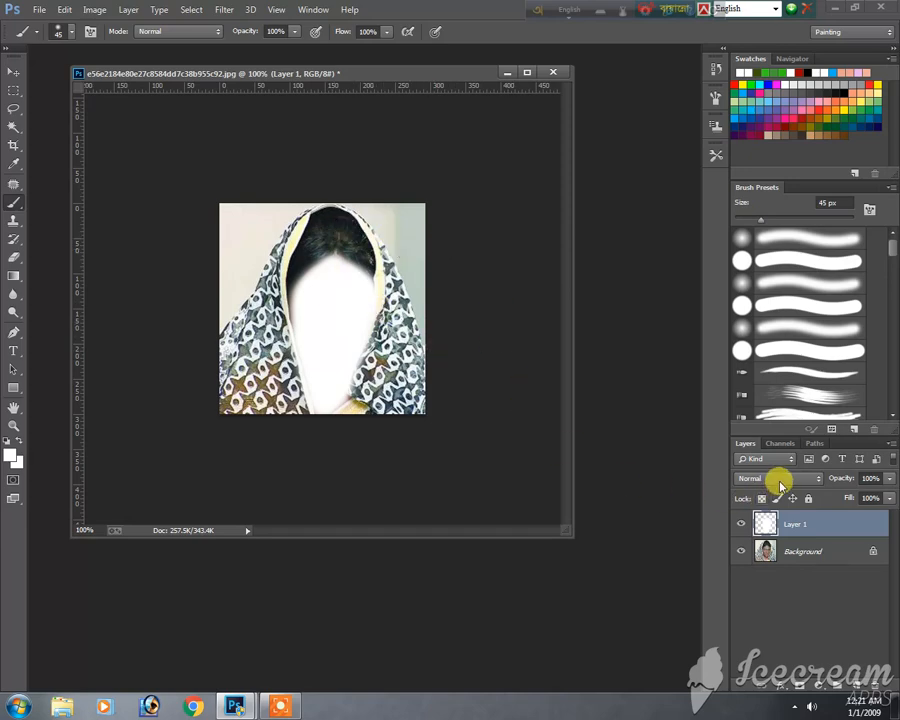
Set Layer 1's blending mode to Soft Light
{"action": "left_click", "coordinate": [781, 482]}
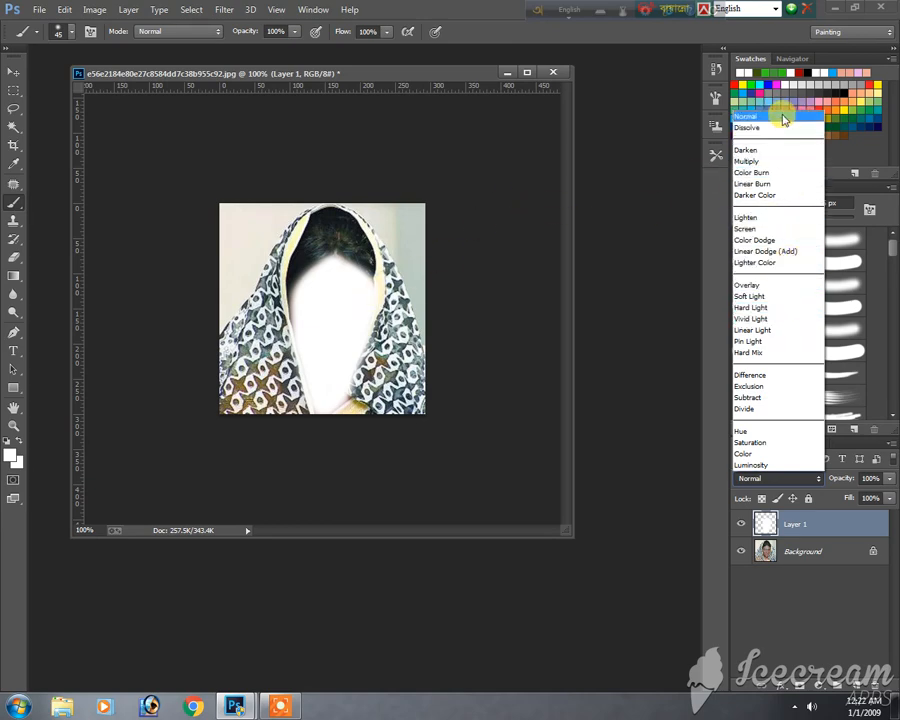
{"action": "left_click", "coordinate": [757, 298]}
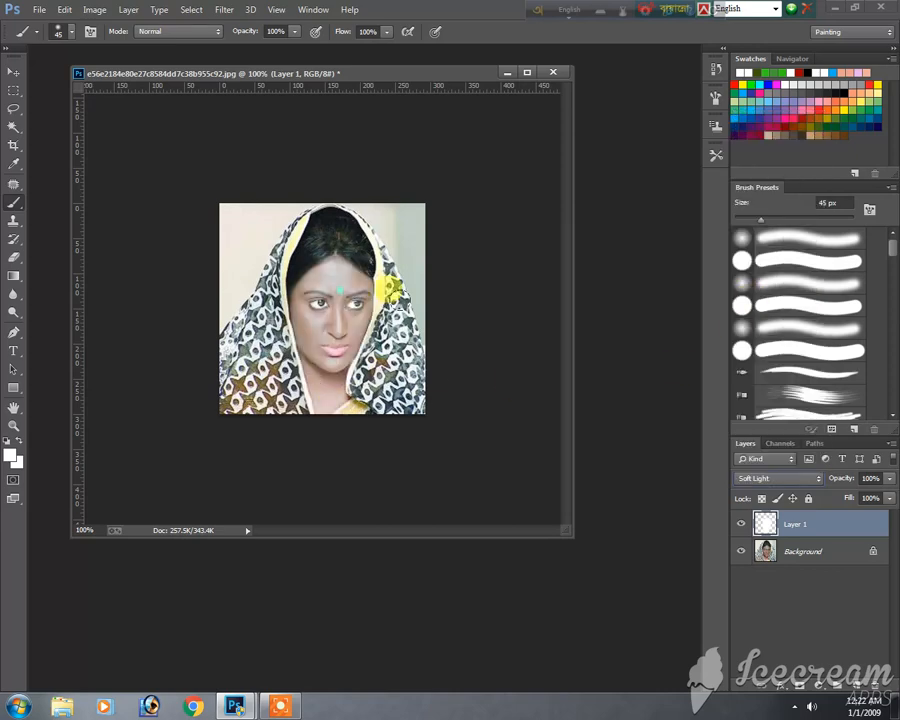
Try other blending modes on Layer 1 in the maximized document window, ending on Hard Mix, and restore the window
{"action": "left_click", "coordinate": [527, 73]}
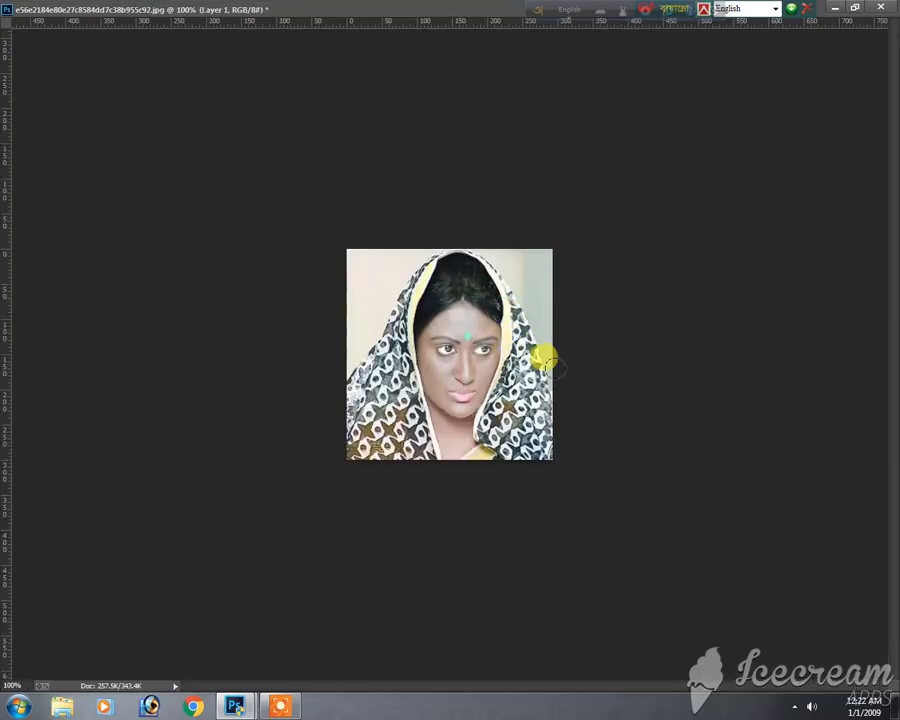
{"action": "key", "text": "ctrl+i"}
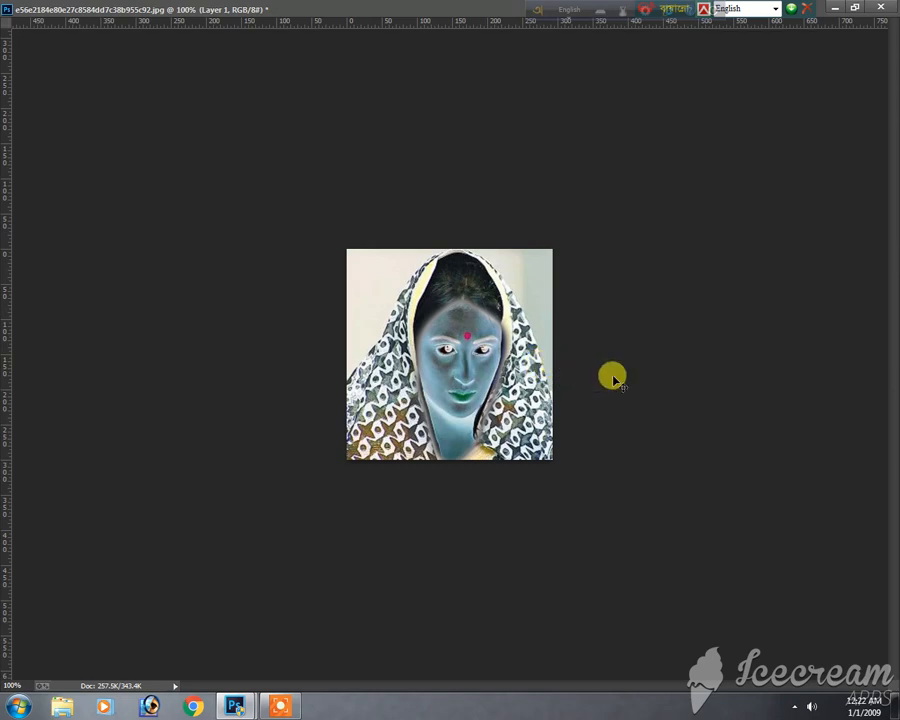
{"action": "key", "text": "alt+shift+d"}
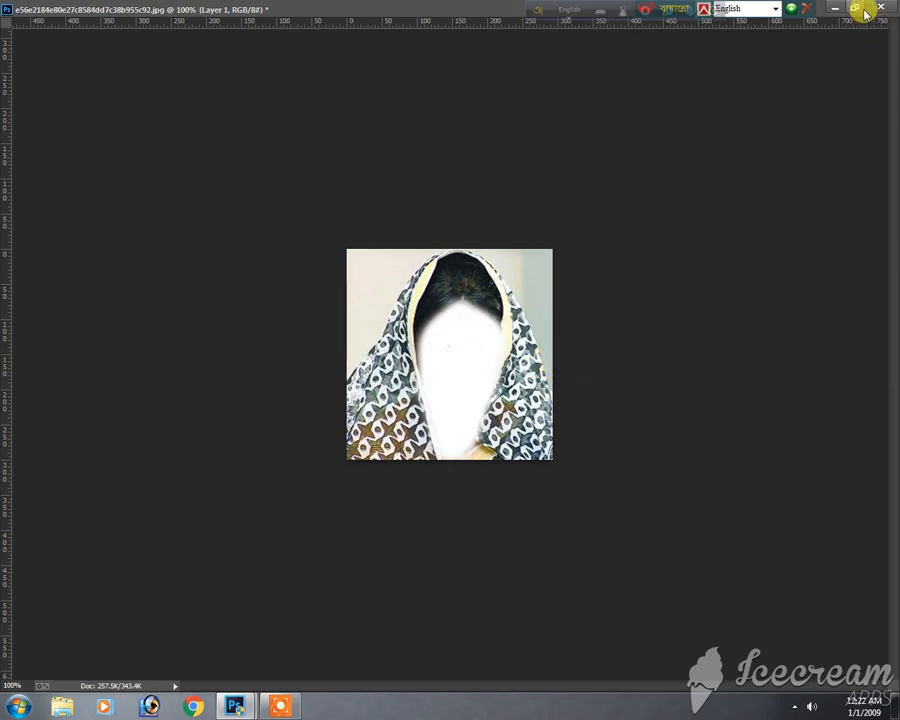
{"action": "key", "text": "f"}
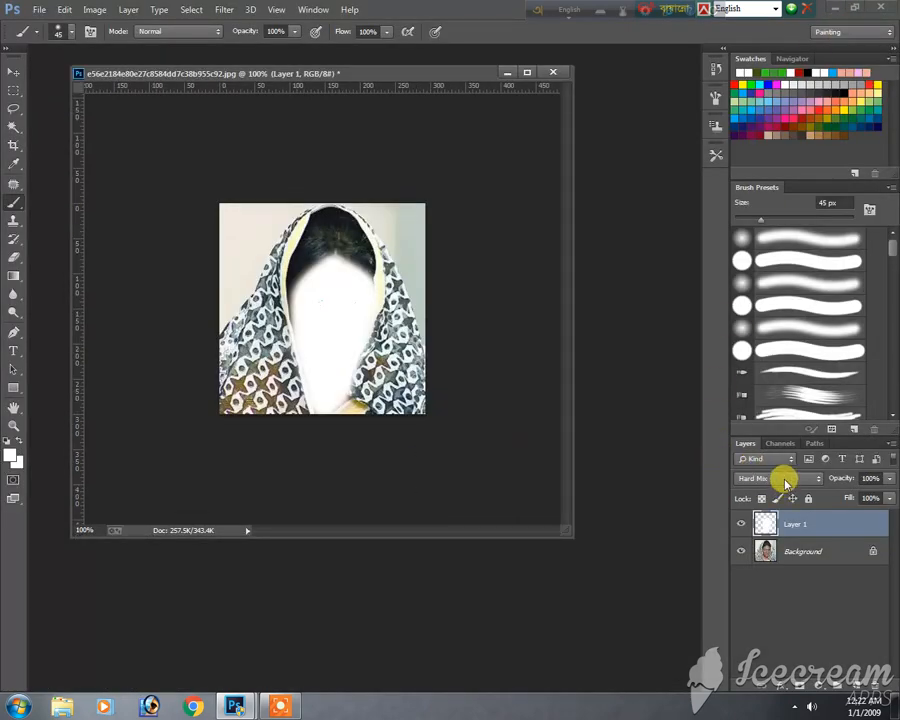
Return Layer 1's blending mode to Soft Light and switch to the Move tool
{"action": "left_click", "coordinate": [786, 478]}
{"action": "left_click", "coordinate": [773, 303]}
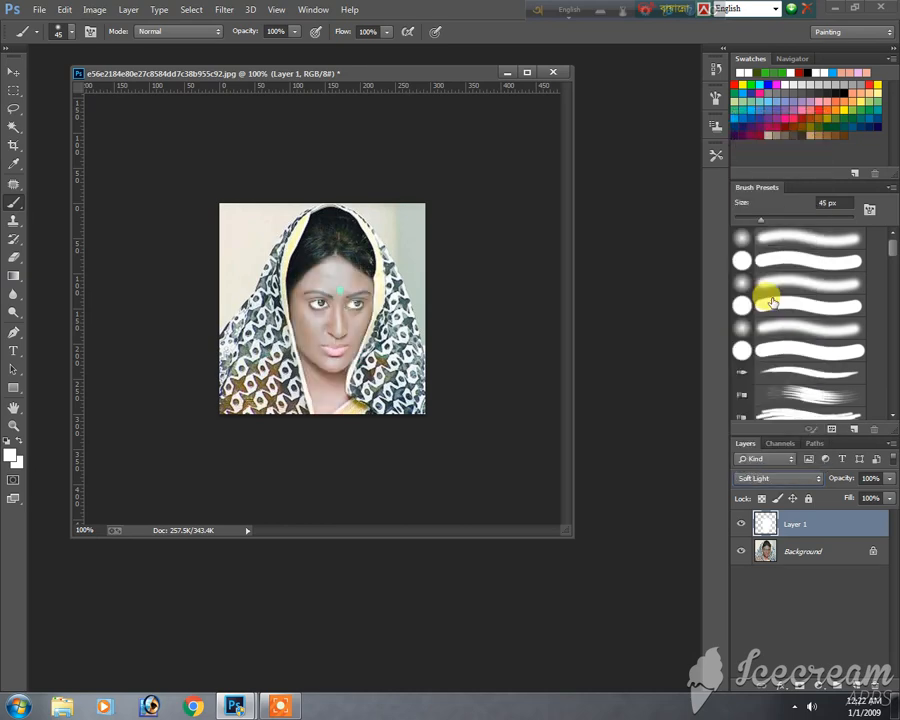
{"action": "left_click", "coordinate": [14, 72]}
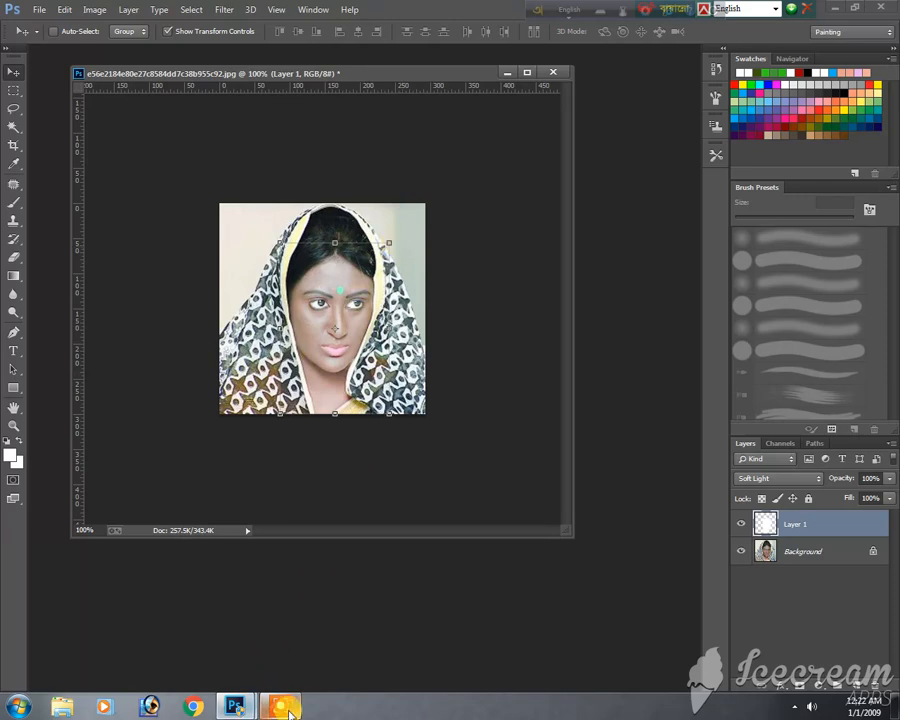
{"action": "mouse_move", "coordinate": [286, 712]}
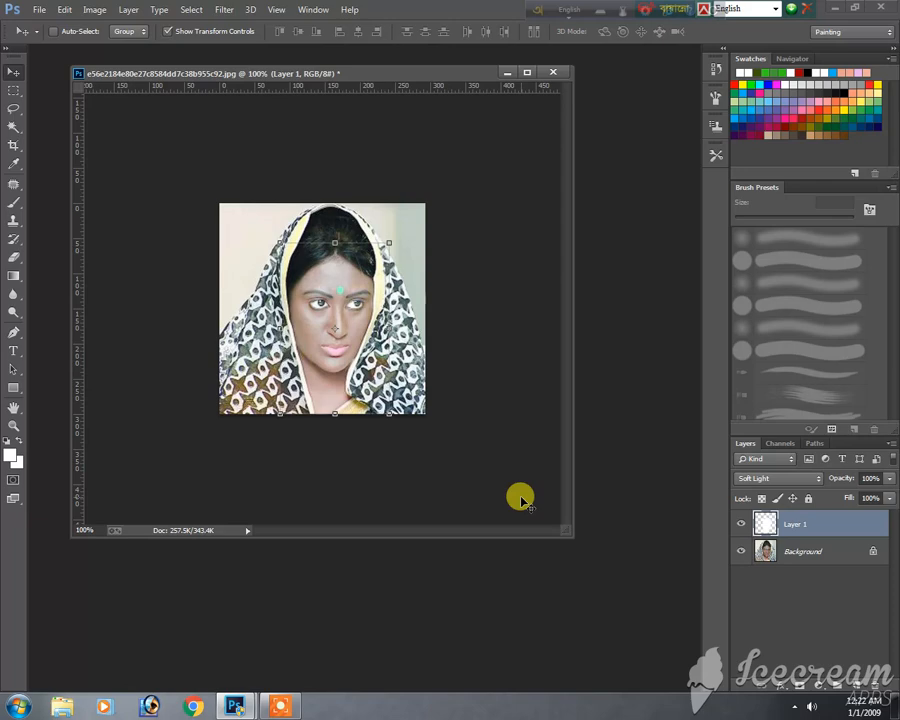
{"action": "left_click", "coordinate": [280, 706]}
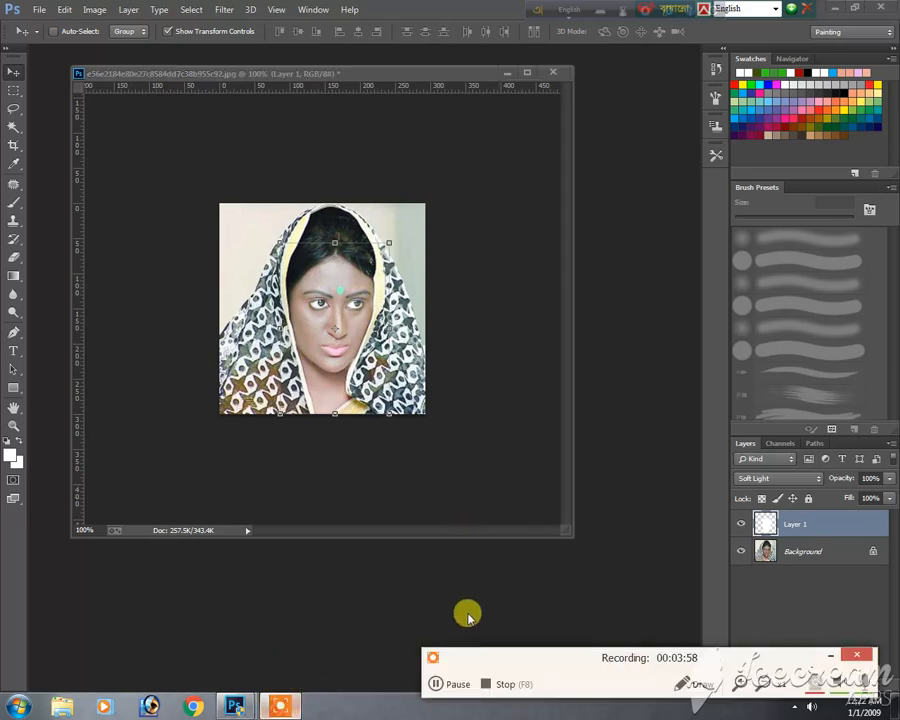